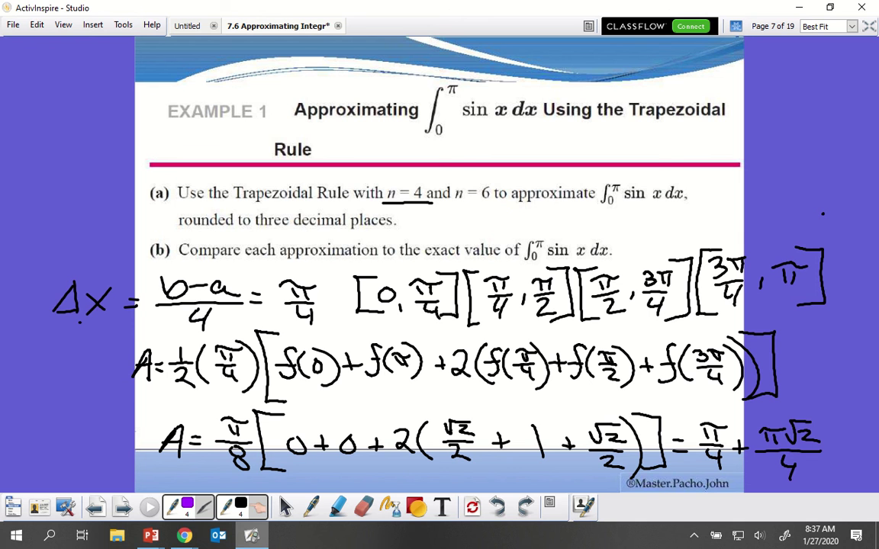
Handwrite a short pen note in the upper-left margin of the slide, beside the Example 1 heading.
{"action": "left_click_drag", "start_coordinate": [40, 74], "coordinate": [52, 98]}
{"action": "left_click", "coordinate": [65, 91]}
{"action": "mouse_move", "coordinate": [84, 66]}
{"action": "left_mouse_down"}
{"action": "mouse_move", "coordinate": [73, 79]}
{"action": "mouse_move", "coordinate": [131, 67]}
{"action": "left_mouse_up"}
{"action": "left_click_drag", "start_coordinate": [42, 121], "coordinate": [192, 67]}
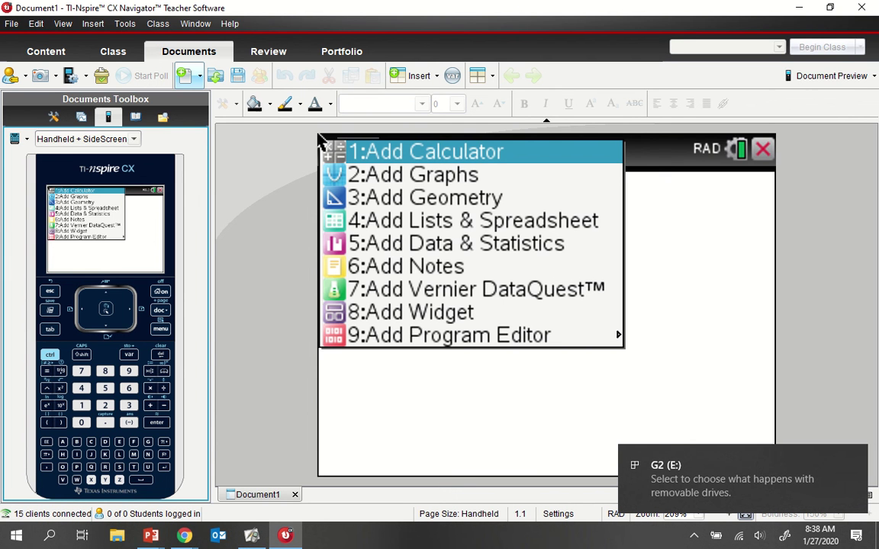
Open the Scratchpad graph page on the TI-Nspire emulator and graph f1(x)=sin(x).
{"action": "left_click", "coordinate": [50, 310]}
{"action": "left_click", "coordinate": [50, 310]}
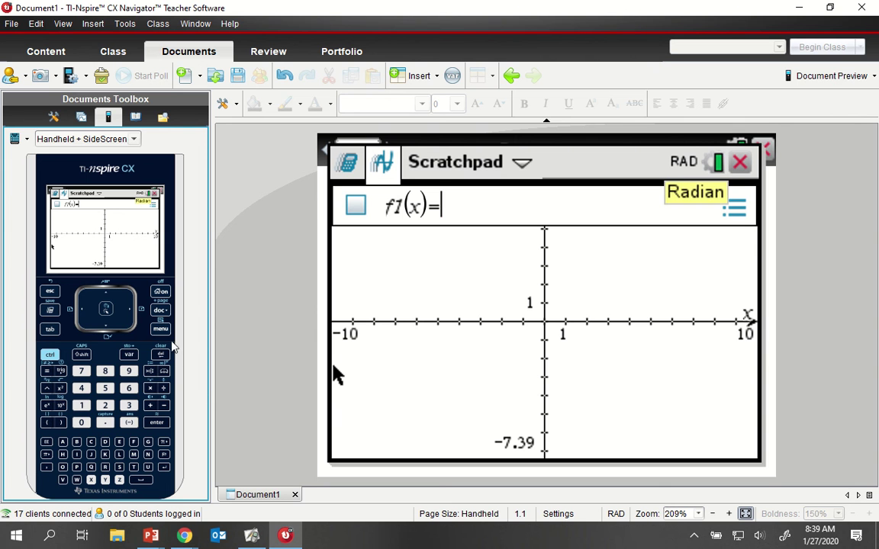
{"action": "left_click", "coordinate": [61, 372]}
{"action": "left_click", "coordinate": [373, 243]}
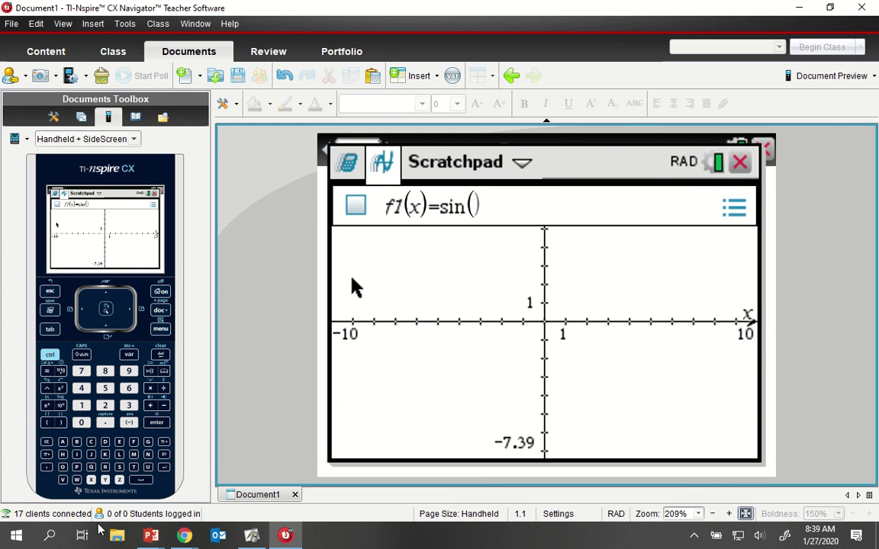
{"action": "left_click", "coordinate": [90, 480]}
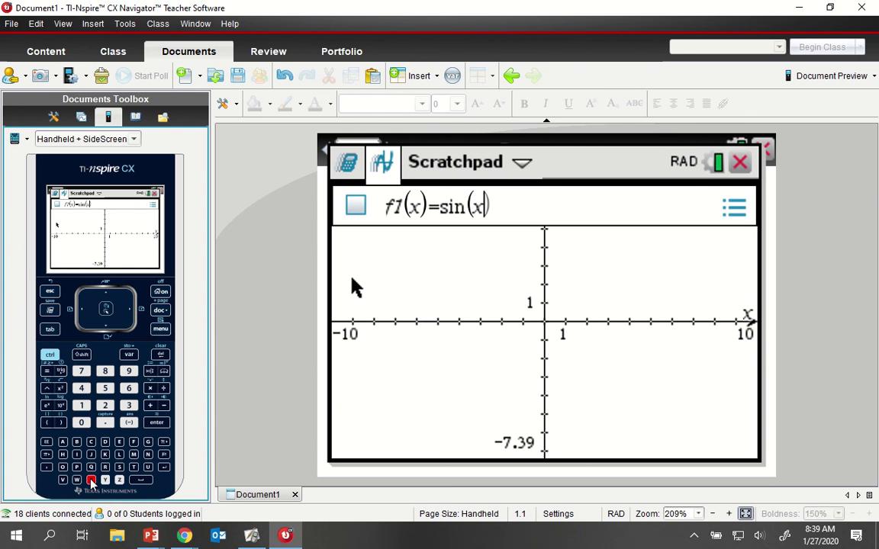
{"action": "left_click", "coordinate": [61, 422]}
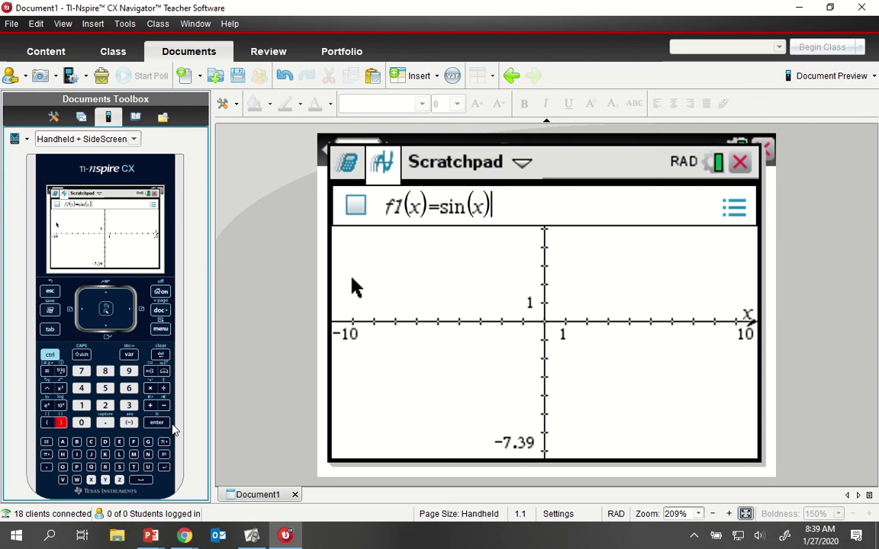
{"action": "left_click", "coordinate": [156, 424]}
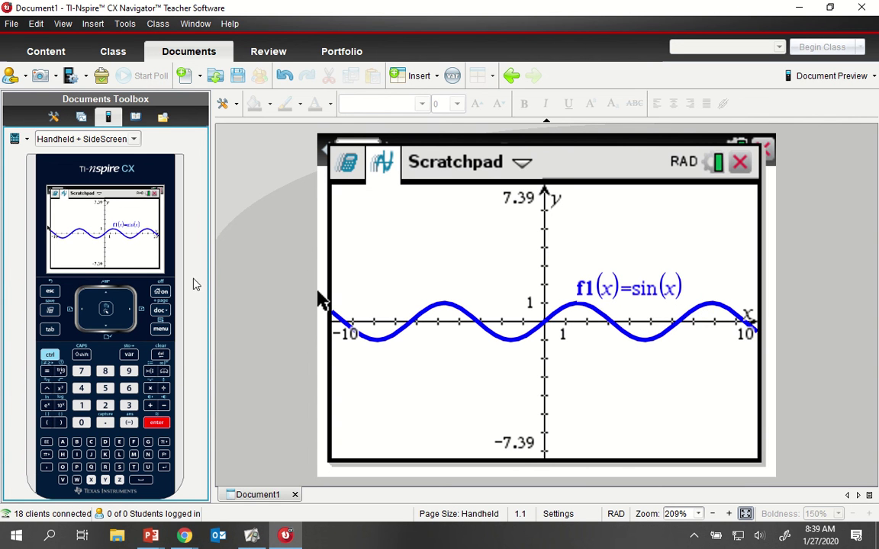
Set the graph window's XMin to 0 and XMax to π.
{"action": "left_click", "coordinate": [160, 328]}
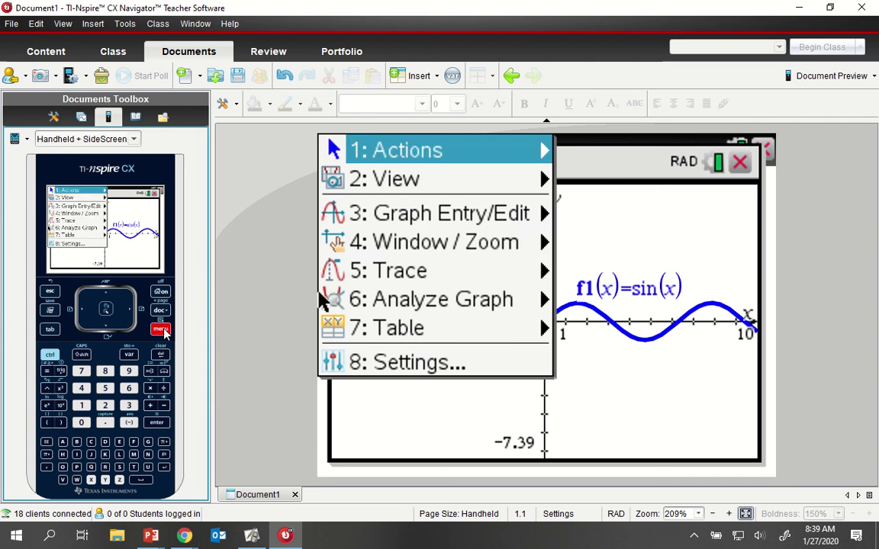
{"action": "left_click", "coordinate": [529, 251]}
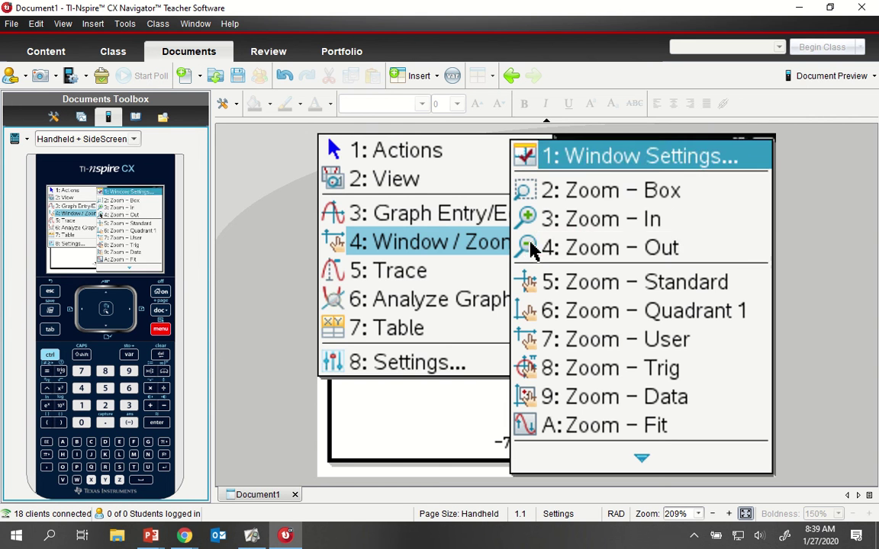
{"action": "left_click", "coordinate": [630, 162]}
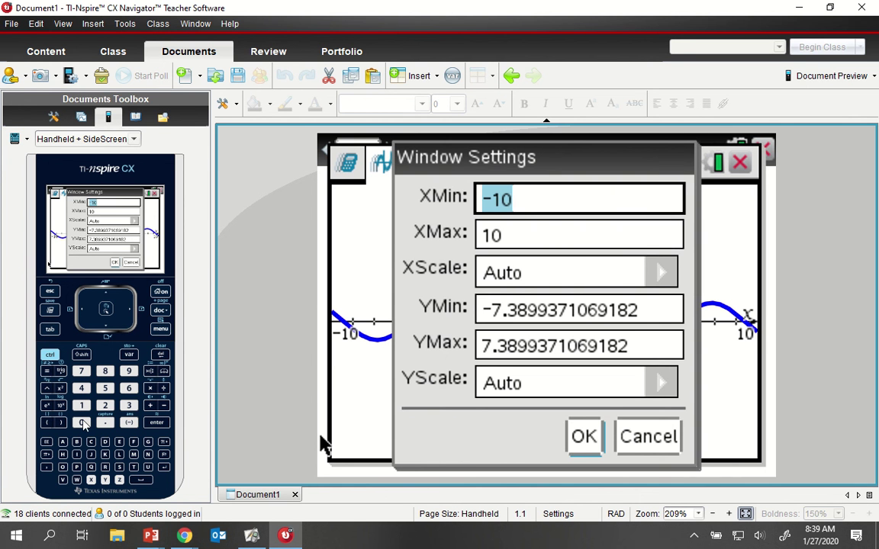
{"action": "type", "text": "0"}
{"action": "key", "text": "Tab"}
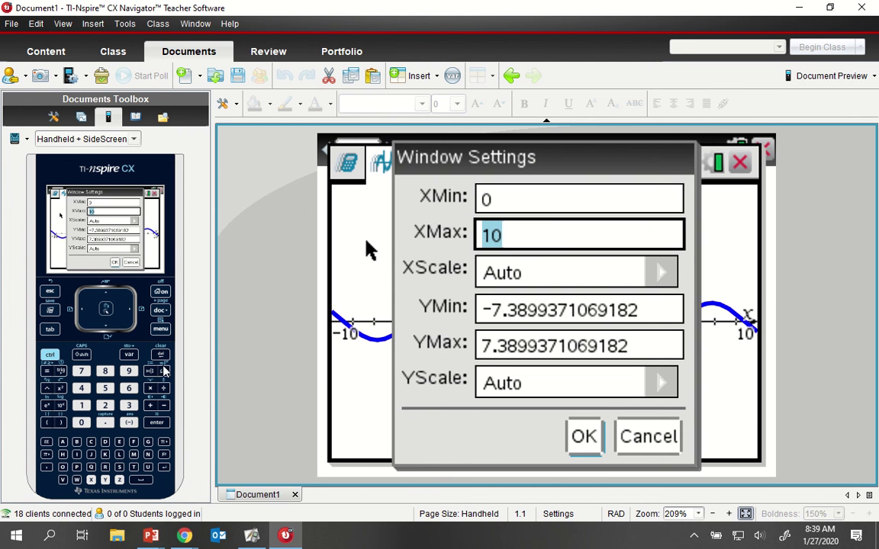
{"action": "left_click", "coordinate": [46, 454]}
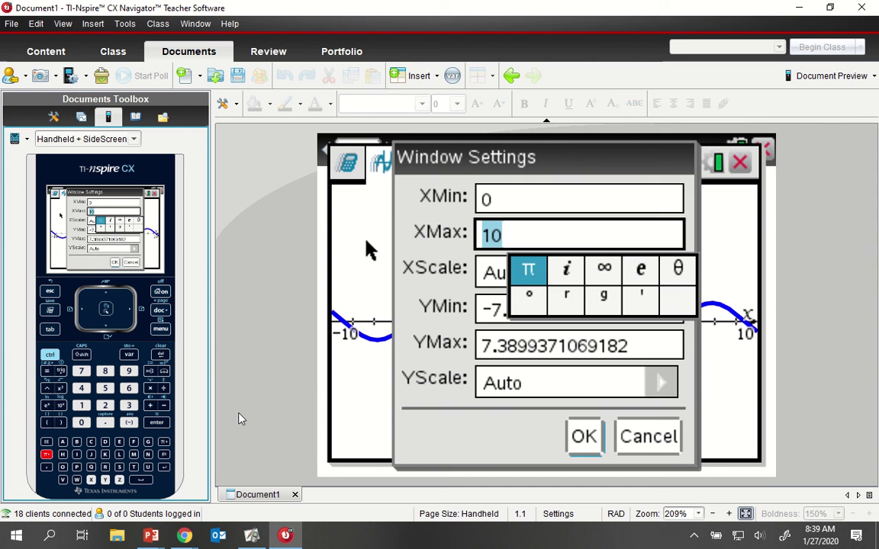
{"action": "left_click", "coordinate": [529, 269]}
{"action": "left_click", "coordinate": [584, 438]}
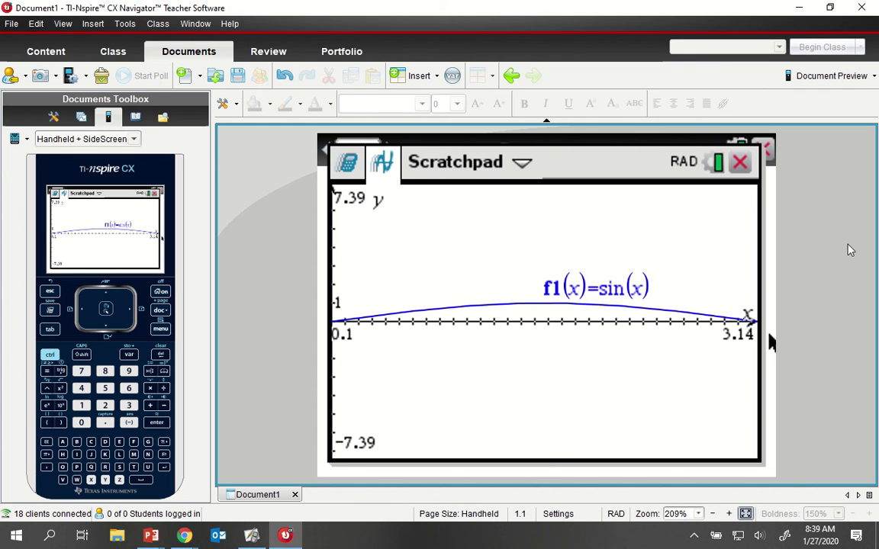
Switch to the Scratchpad calculator and enter the fraction 1/2 followed by a multiplication sign.
{"action": "left_click", "coordinate": [49, 308]}
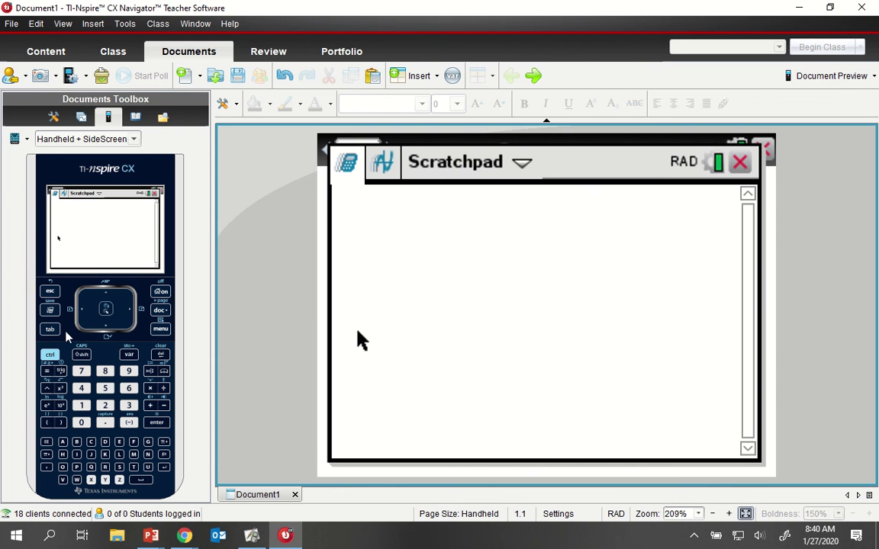
{"action": "left_click", "coordinate": [49, 354]}
{"action": "left_click", "coordinate": [162, 389]}
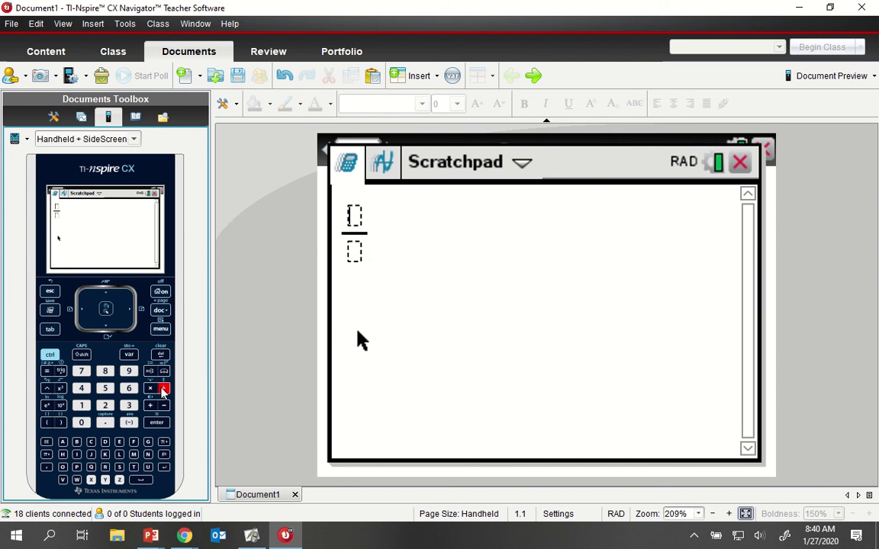
{"action": "left_click", "coordinate": [81, 405]}
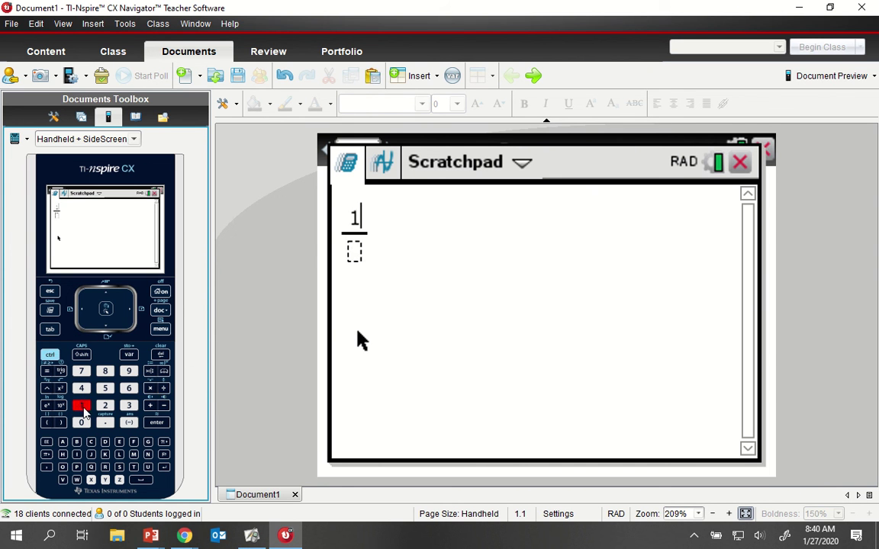
{"action": "left_click", "coordinate": [108, 328]}
{"action": "left_click", "coordinate": [105, 405]}
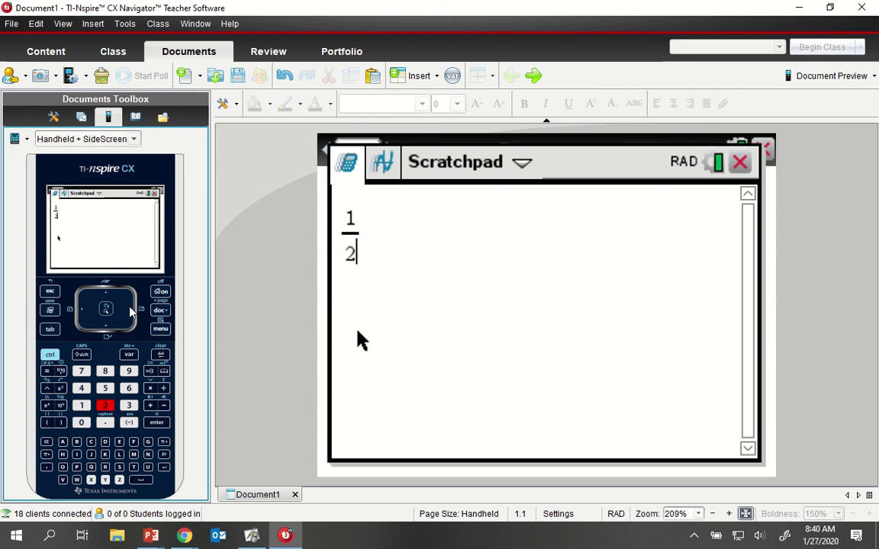
{"action": "left_click", "coordinate": [132, 312]}
{"action": "left_click", "coordinate": [150, 389]}
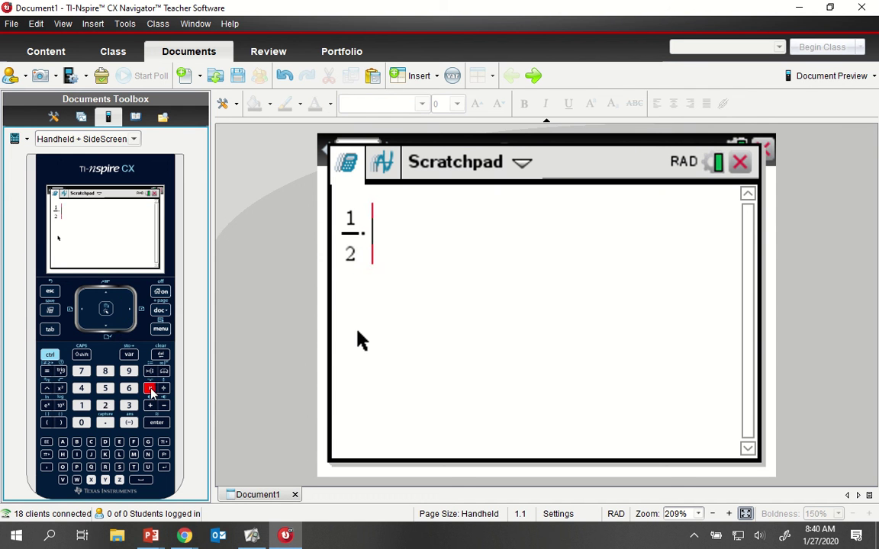
Enter the fraction π/4 as the second factor of the expression and move past it.
{"action": "left_click", "coordinate": [50, 354]}
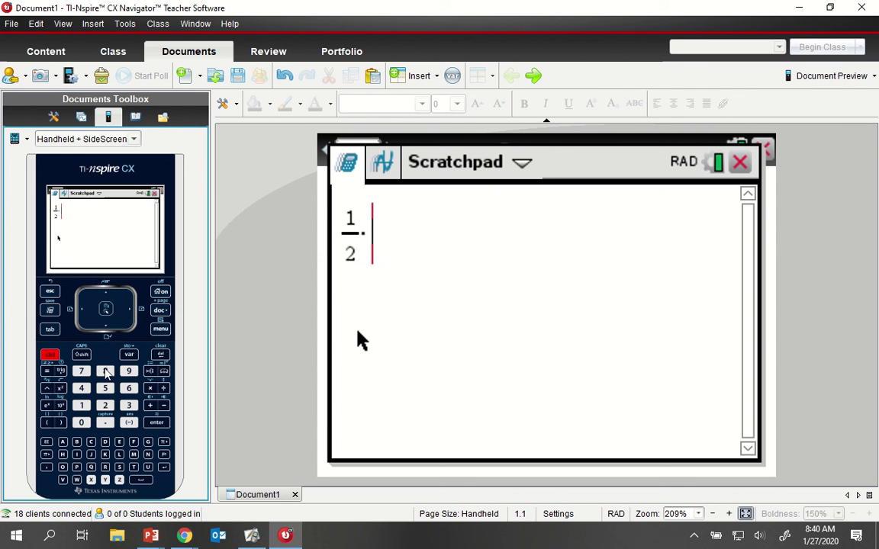
{"action": "left_click", "coordinate": [163, 389]}
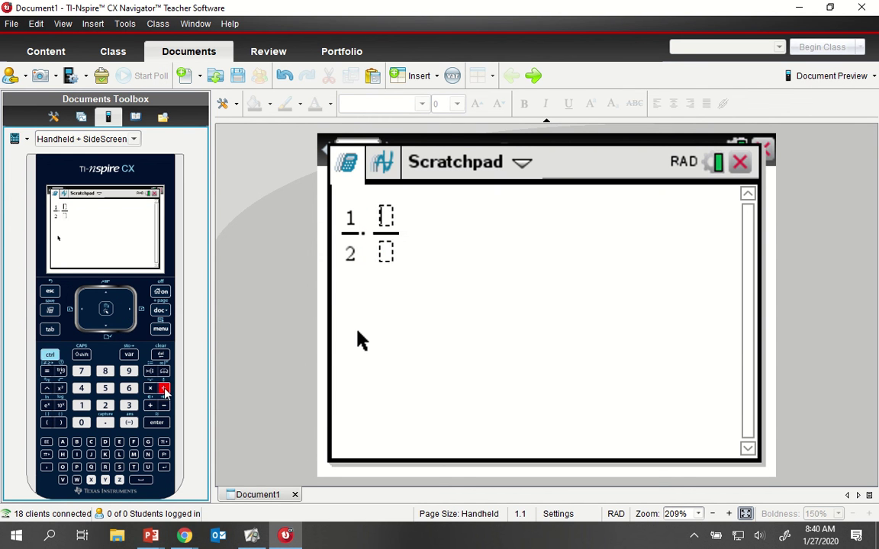
{"action": "left_click", "coordinate": [51, 457]}
{"action": "left_click", "coordinate": [398, 245]}
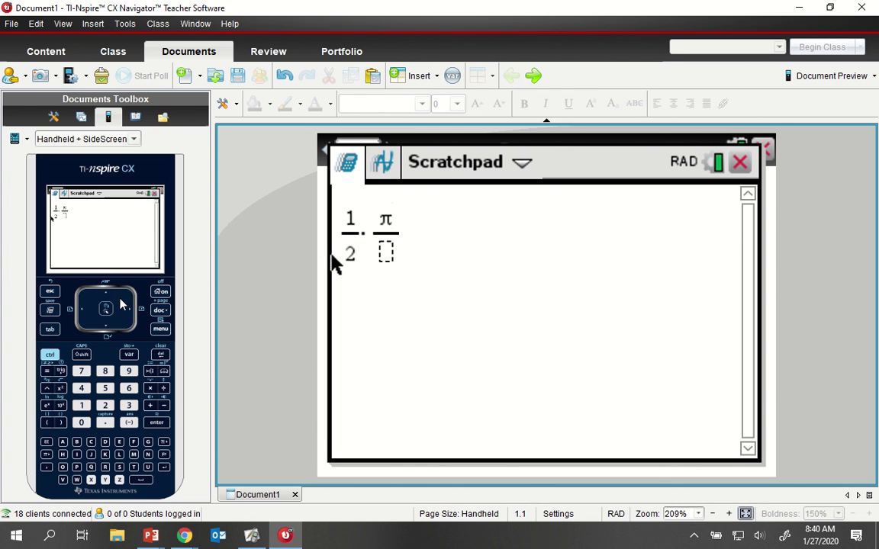
{"action": "left_click", "coordinate": [106, 323]}
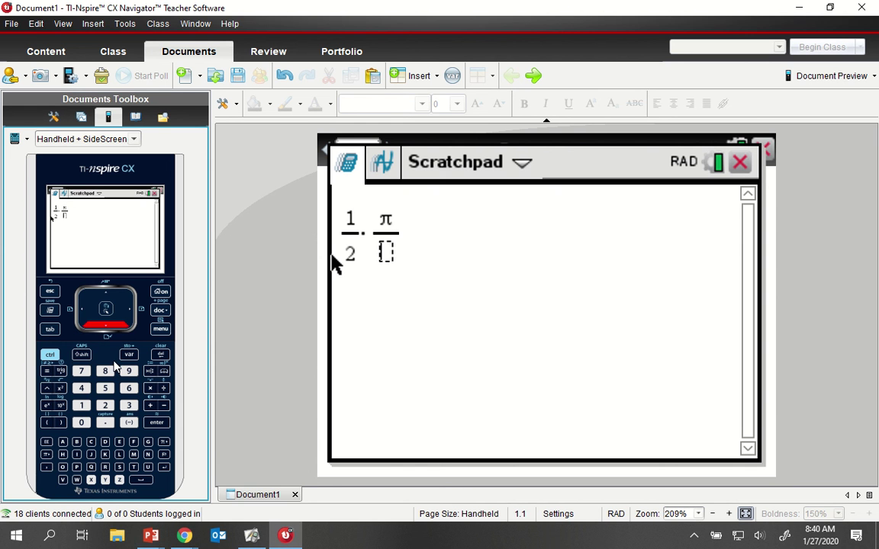
{"action": "left_click", "coordinate": [86, 390]}
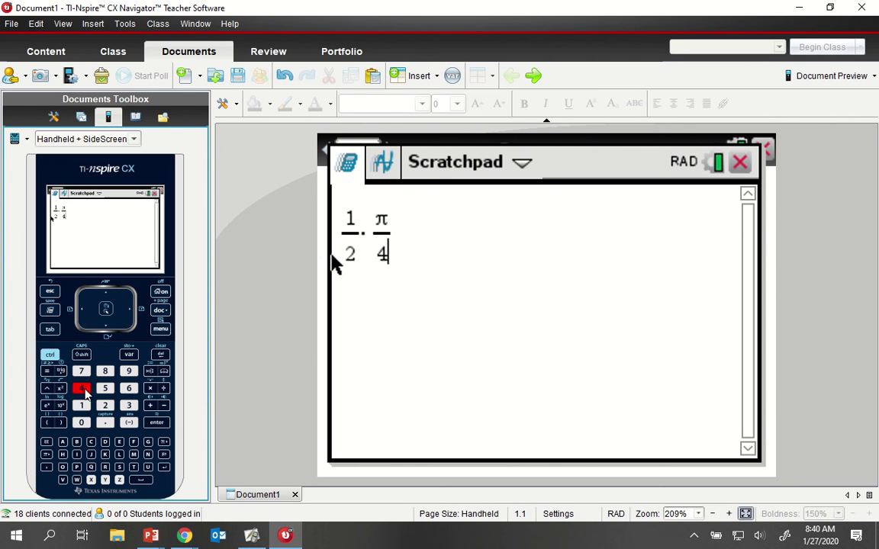
{"action": "left_click", "coordinate": [130, 314]}
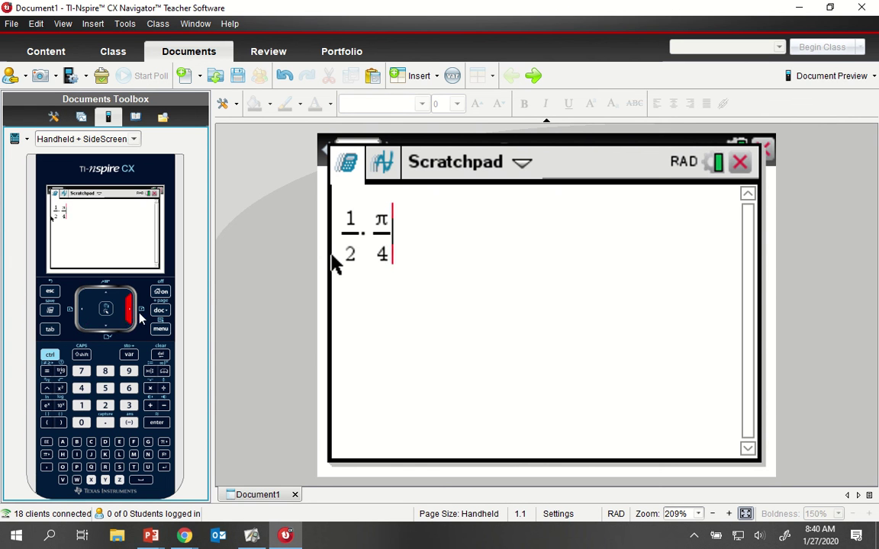
Append a parenthesised sum to the expression, entering f1(0) plus a second f1 term from the stored variables.
{"action": "left_click", "coordinate": [45, 424]}
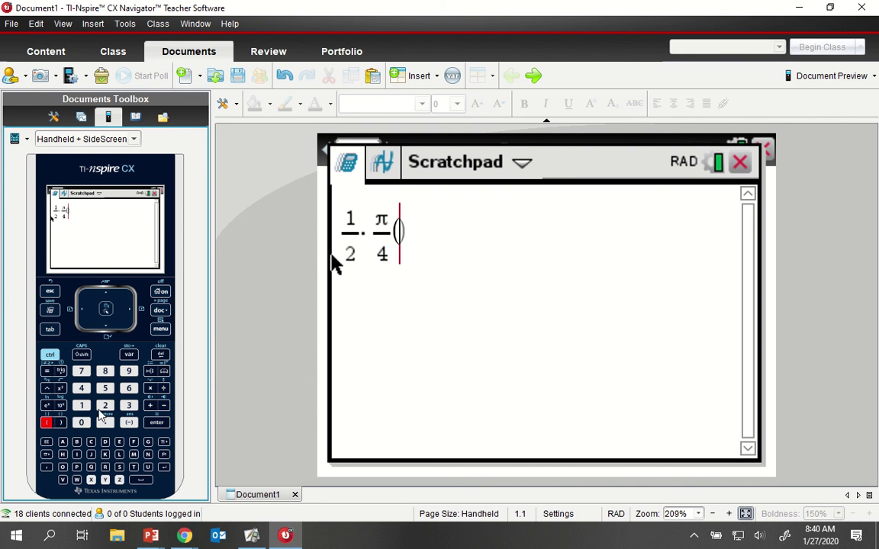
{"action": "left_click", "coordinate": [130, 355]}
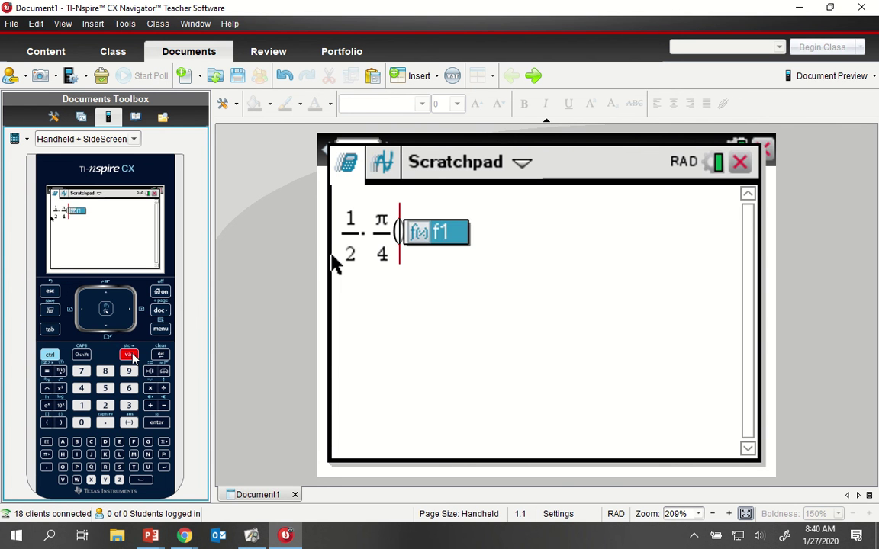
{"action": "left_click", "coordinate": [425, 227]}
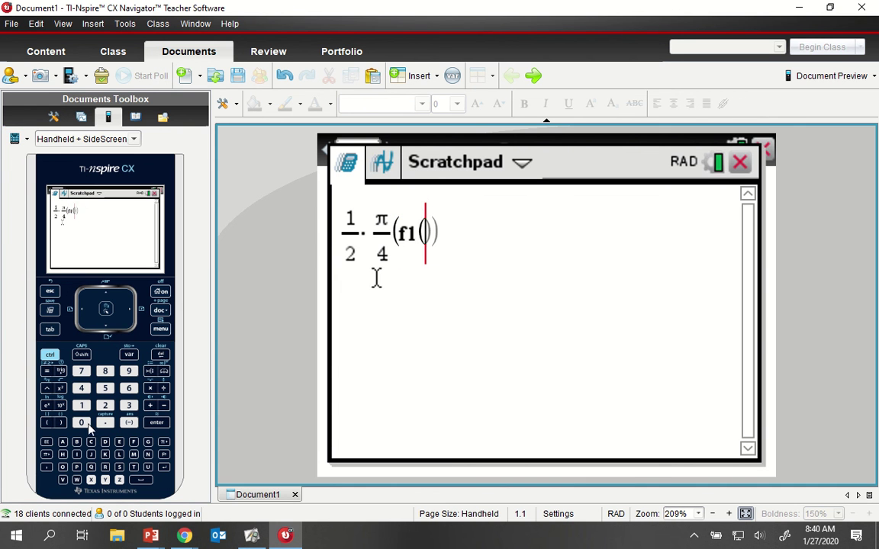
{"action": "type", "text": "0"}
{"action": "key", "text": "Right"}
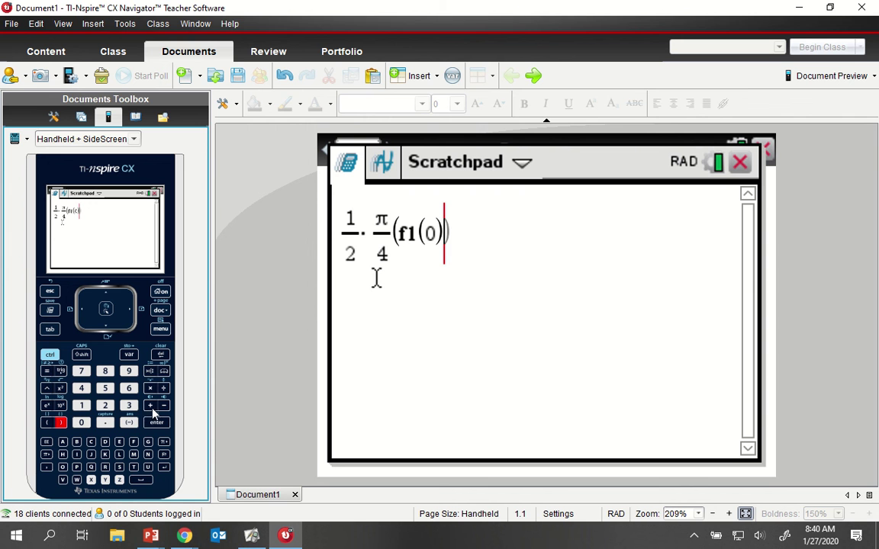
{"action": "type", "text": "+"}
{"action": "left_click", "coordinate": [128, 355]}
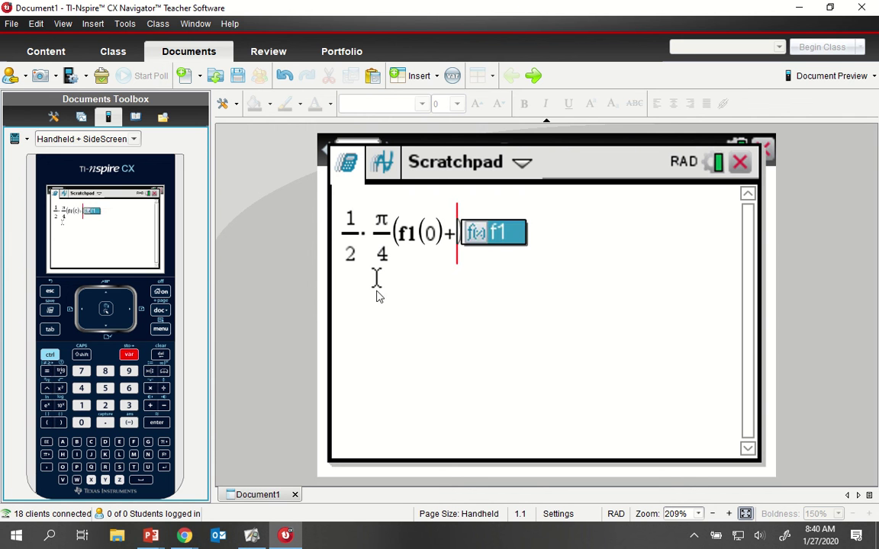
{"action": "left_click", "coordinate": [504, 233]}
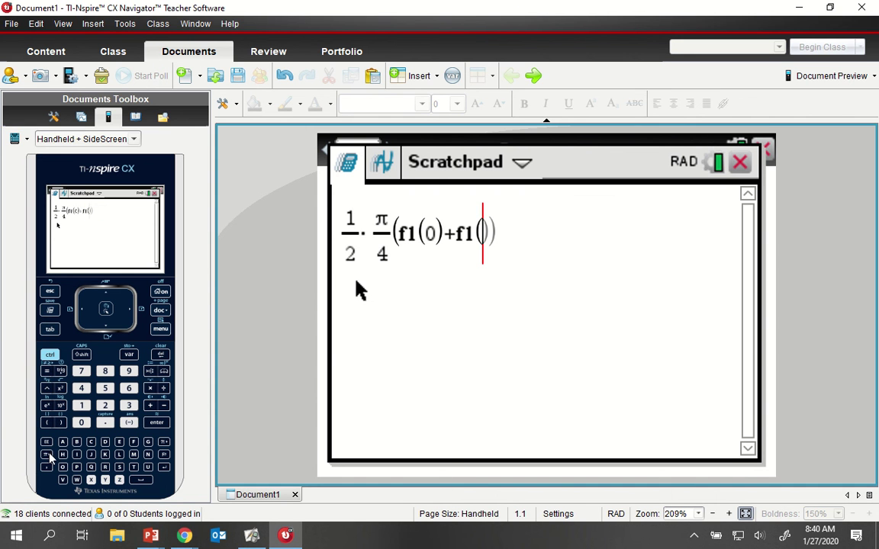